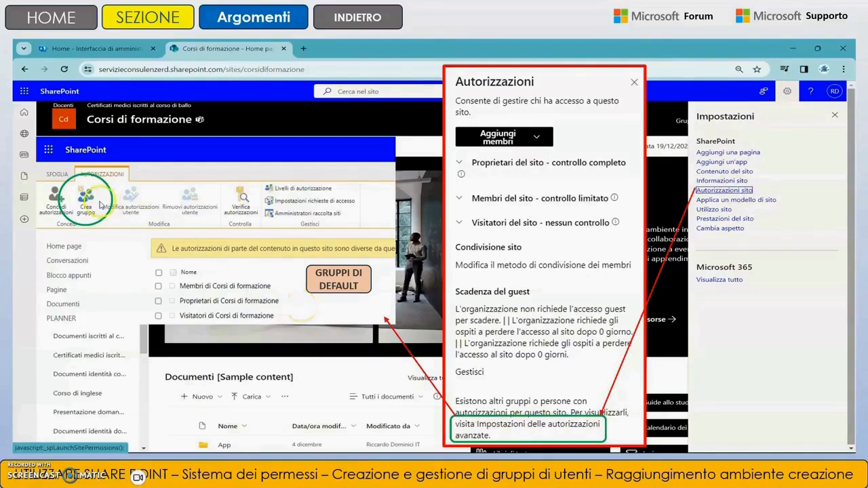
left_click(352, 26)
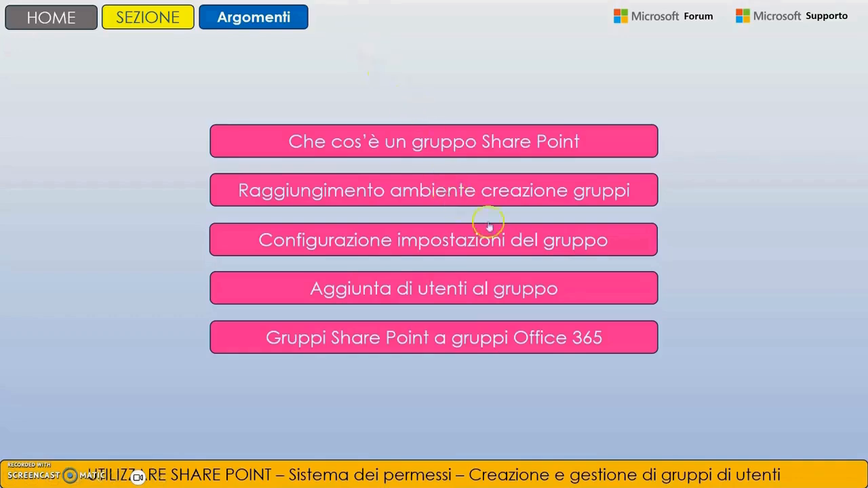
left_click(558, 241)
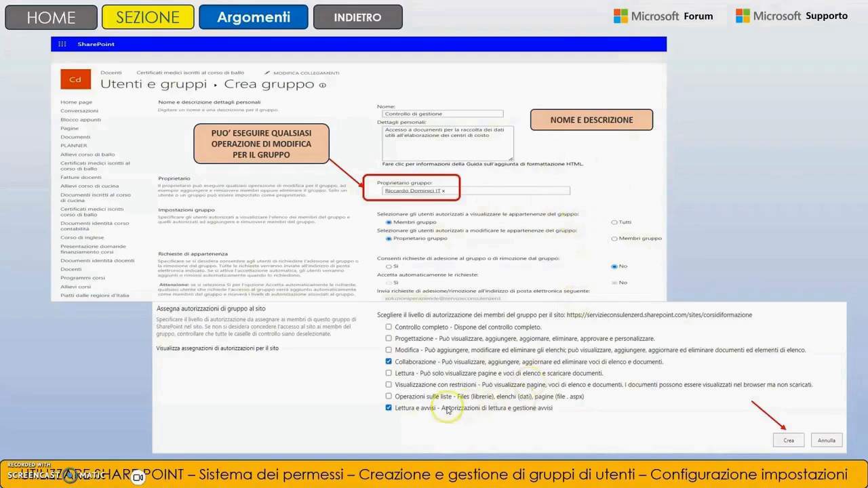
left_click(378, 19)
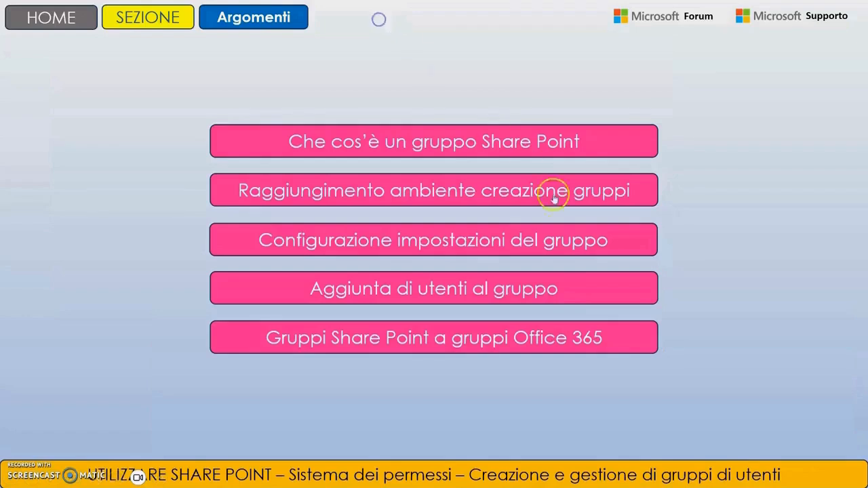
left_click(548, 291)
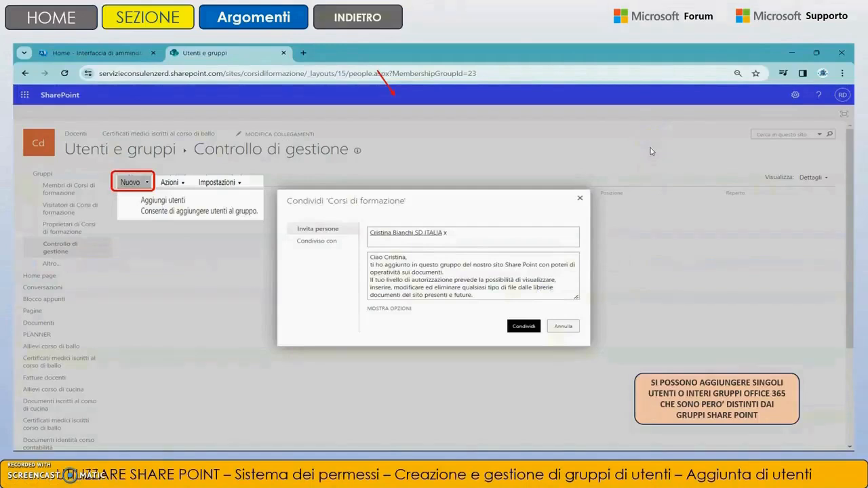
left_click(394, 21)
left_click(569, 341)
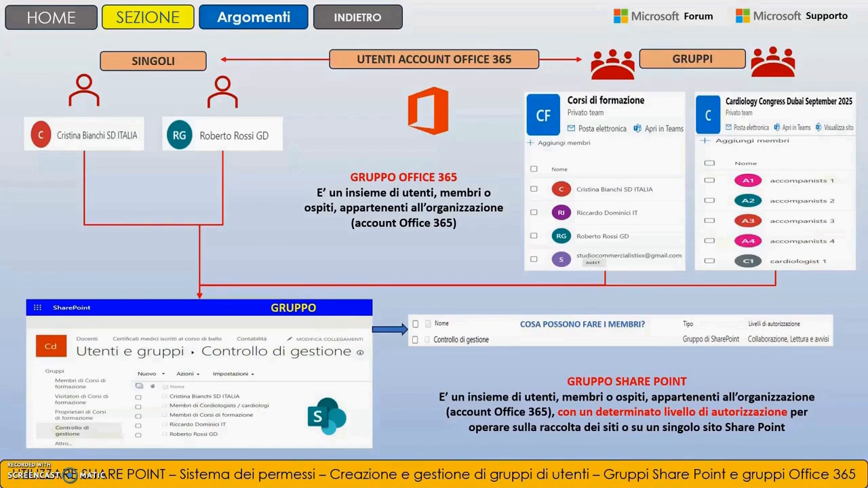
left_click(357, 17)
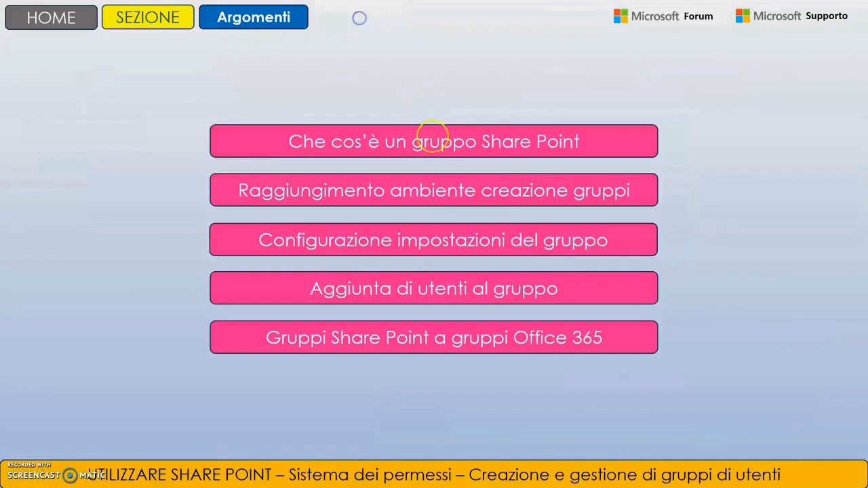
left_click(768, 135)
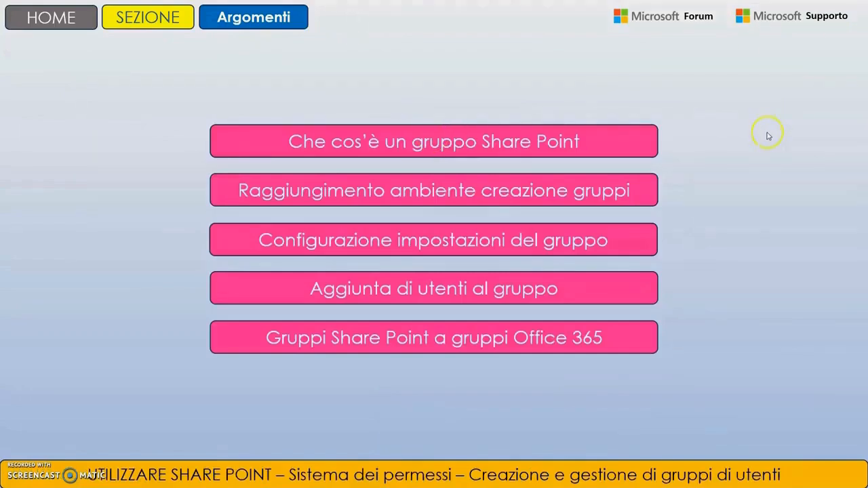
- Switch to the Corsi di formazione site in the browser and open its advanced permissions settings
key("alt+Tab")
key("alt+Tab")
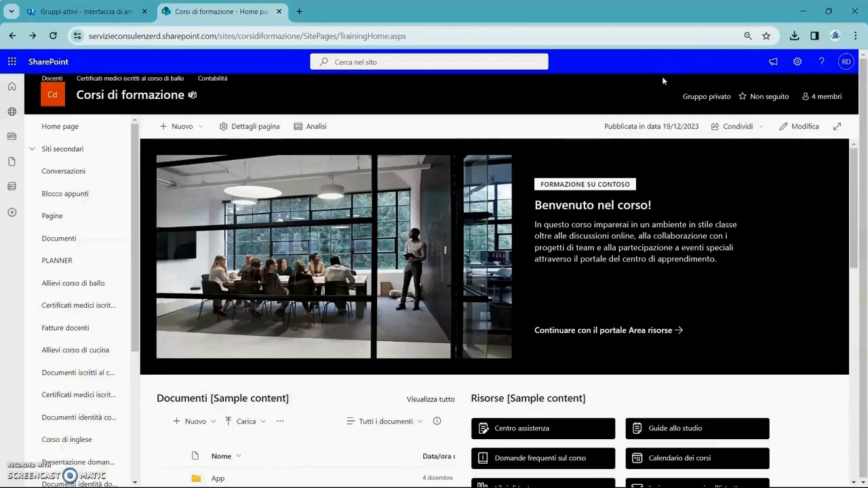
left_click(798, 62)
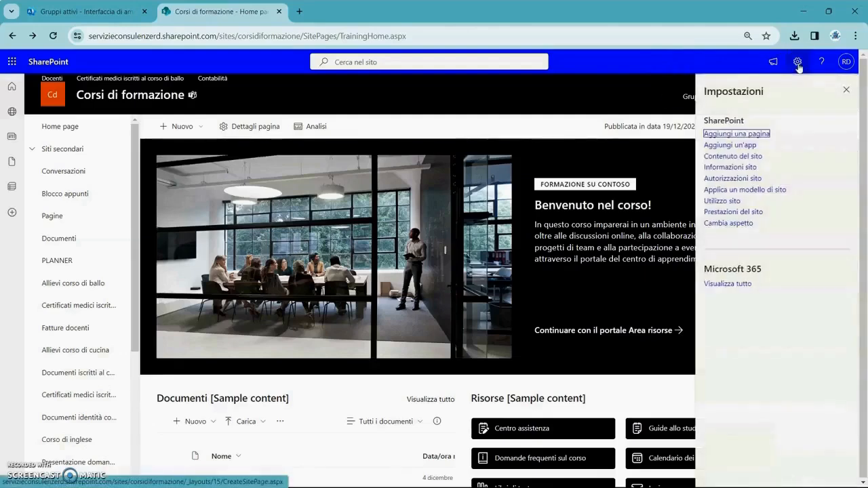
left_click(754, 179)
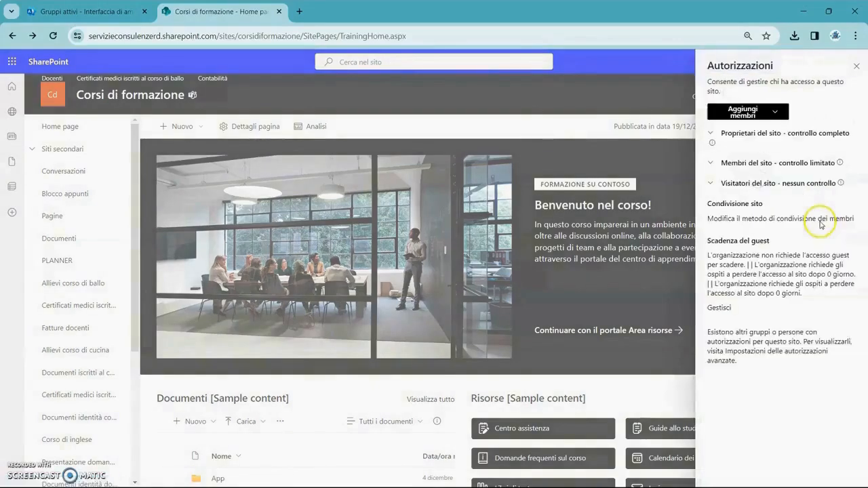
left_click(800, 352)
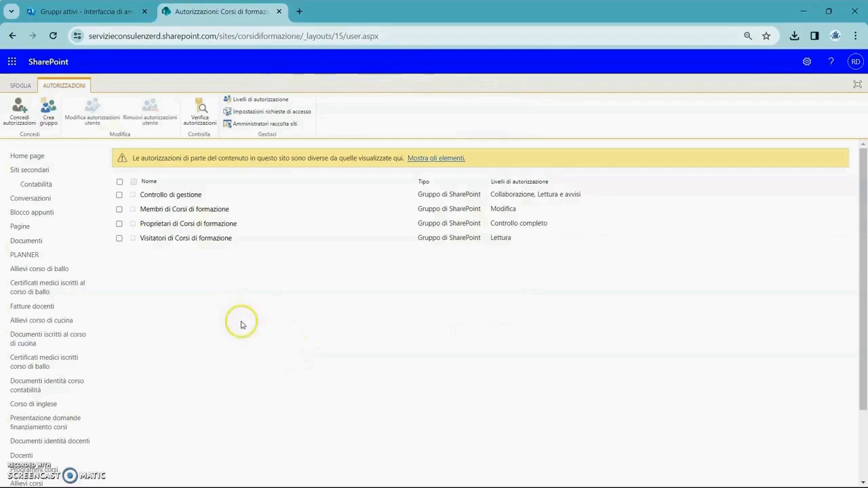
- Start creating a new SharePoint group and name it Contabilità
left_click(47, 111)
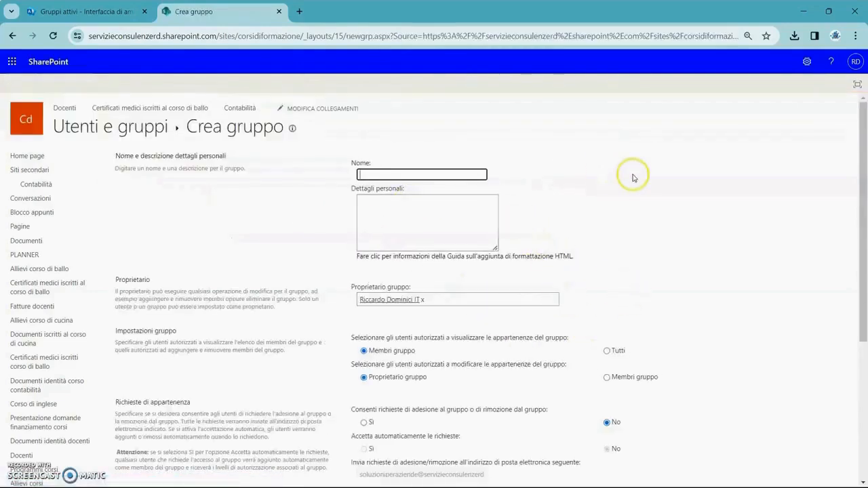
type("Co")
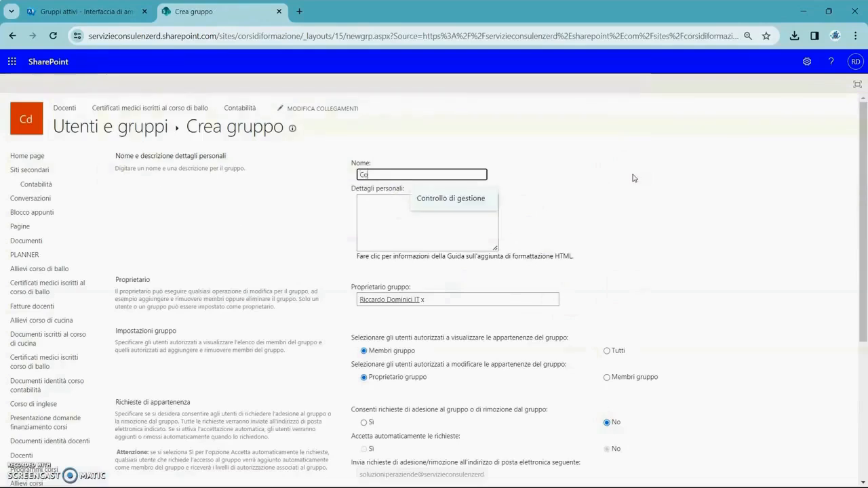
type("ntabilità")
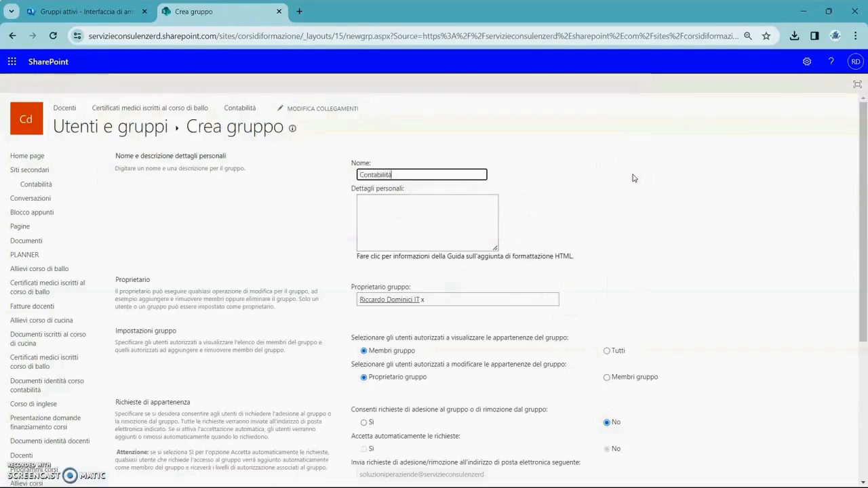
- Enter "Appartenenti al settore contabilità" as the group's description
left_click(431, 215)
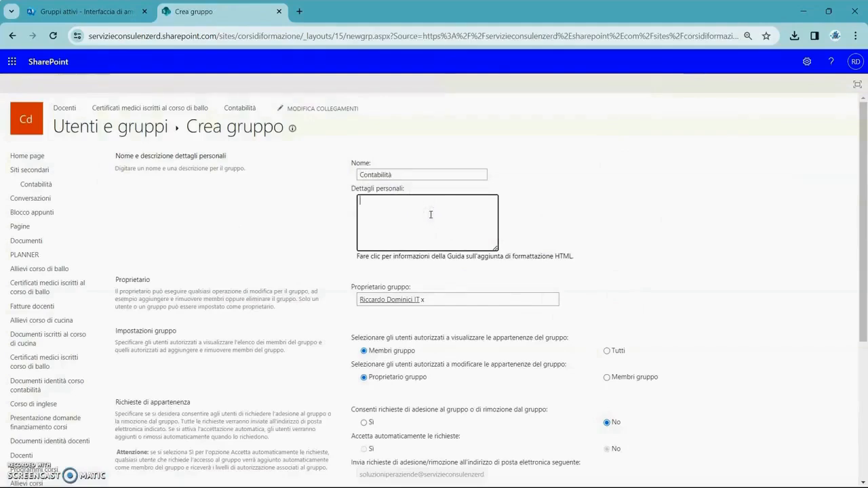
type("Apparte")
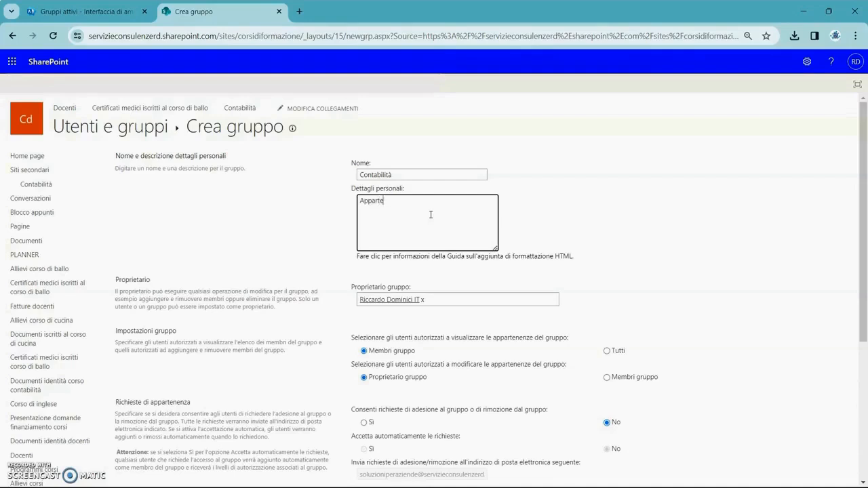
type("enenti al settore contabilità")
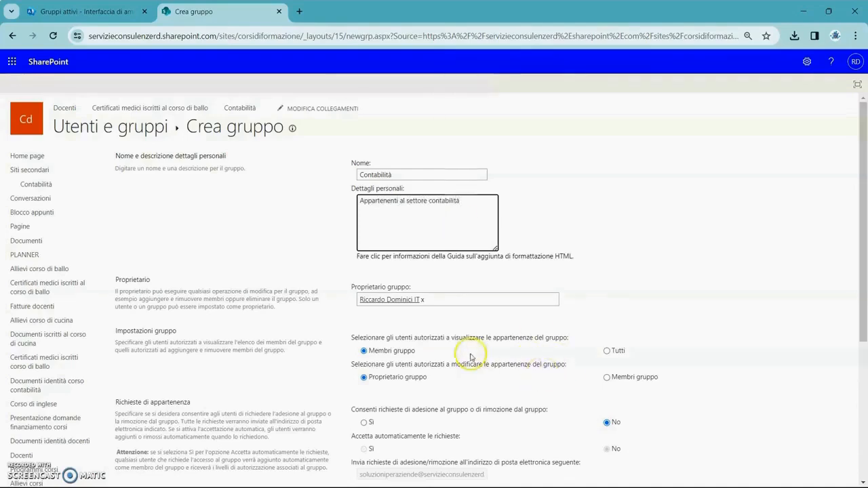
- Examine the group creation form's owner, membership settings, membership requests and site permission levels
scroll(542, 285, "down", 2)
scroll(498, 237, "up", 1)
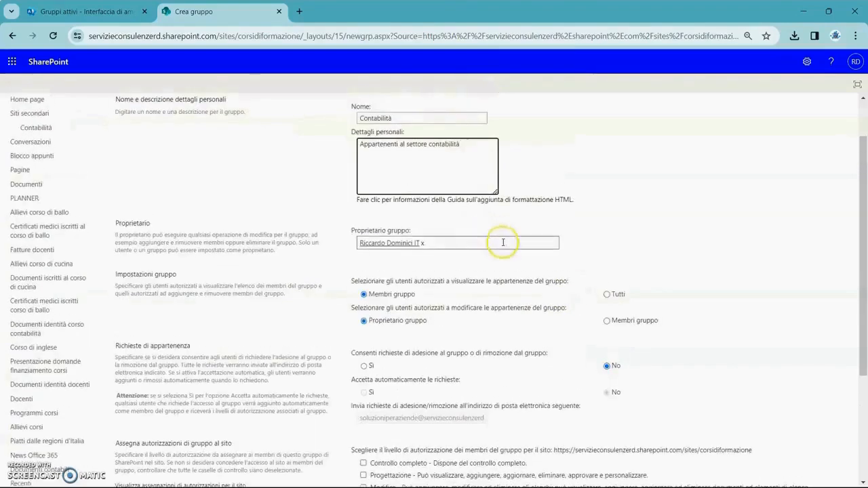
scroll(502, 244, "up", 1)
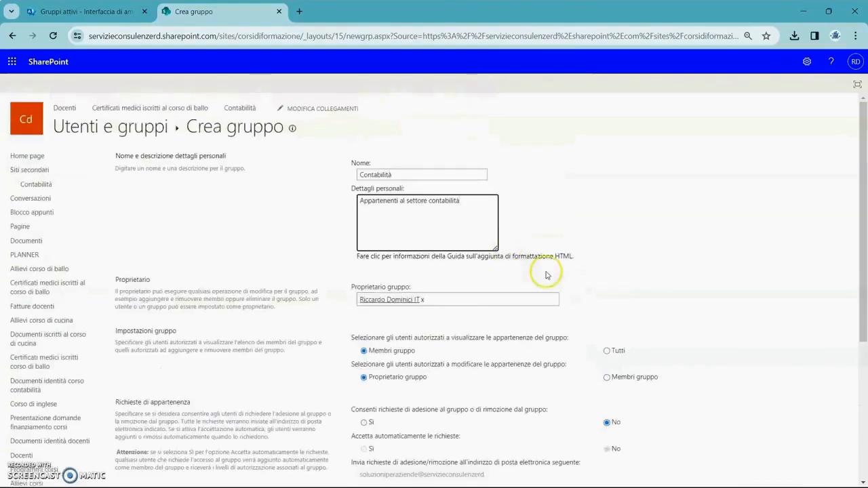
left_click(448, 302)
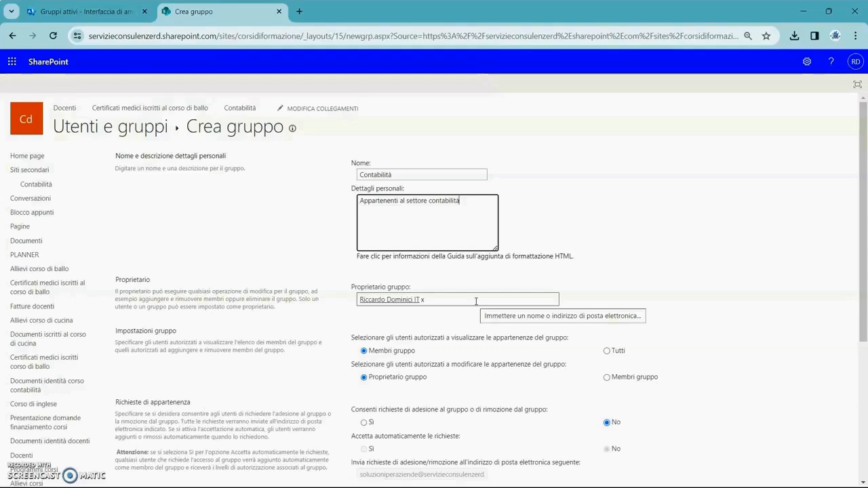
scroll(617, 329, "down", 1)
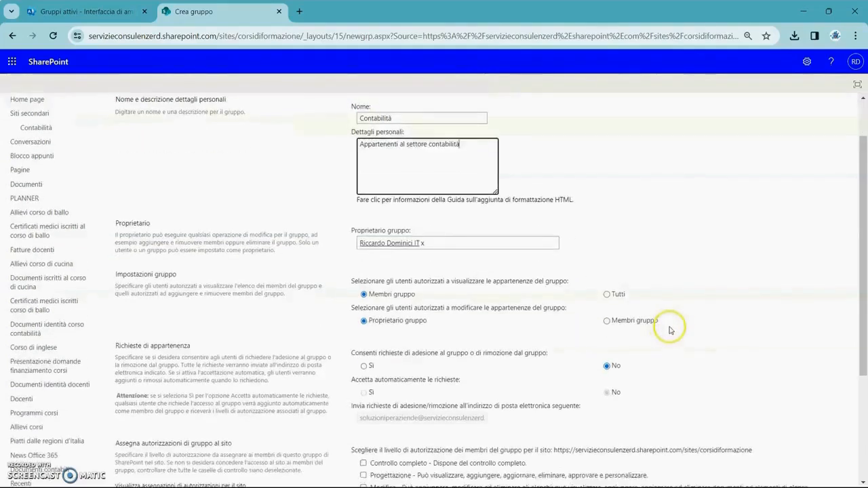
scroll(699, 352, "down", 3)
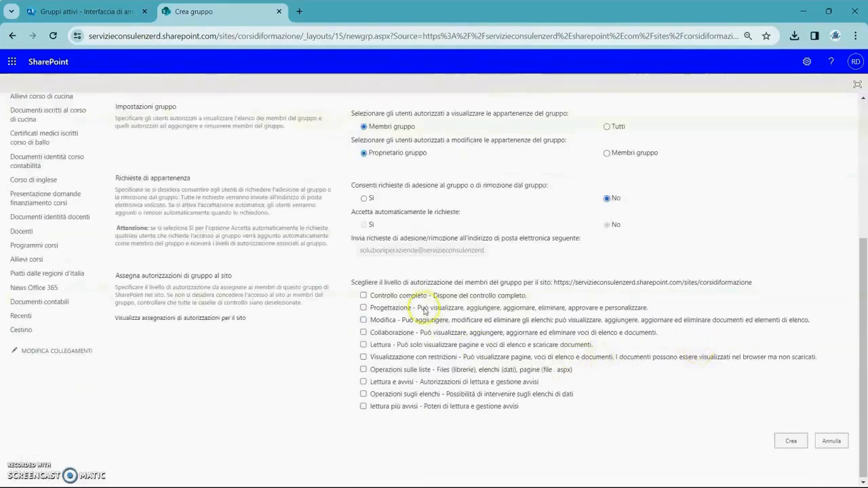
scroll(731, 232, "up", 1)
scroll(731, 233, "up", 3)
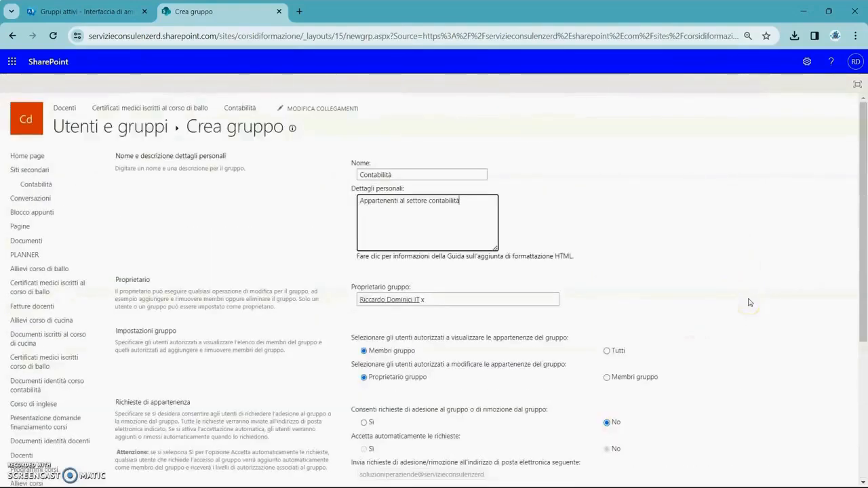
left_click(750, 305)
scroll(749, 305, "down", 1)
scroll(707, 294, "up", 1)
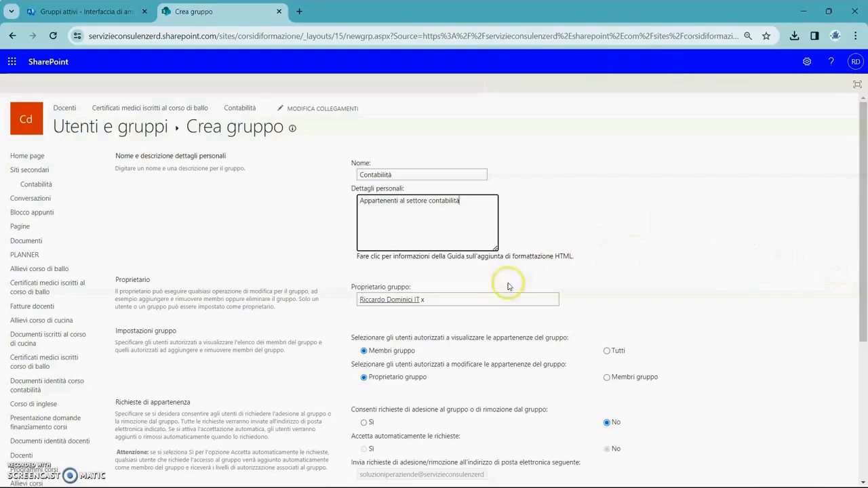
- Try to add a second user as group owner, and remove that entry from the owner field
left_click(488, 300)
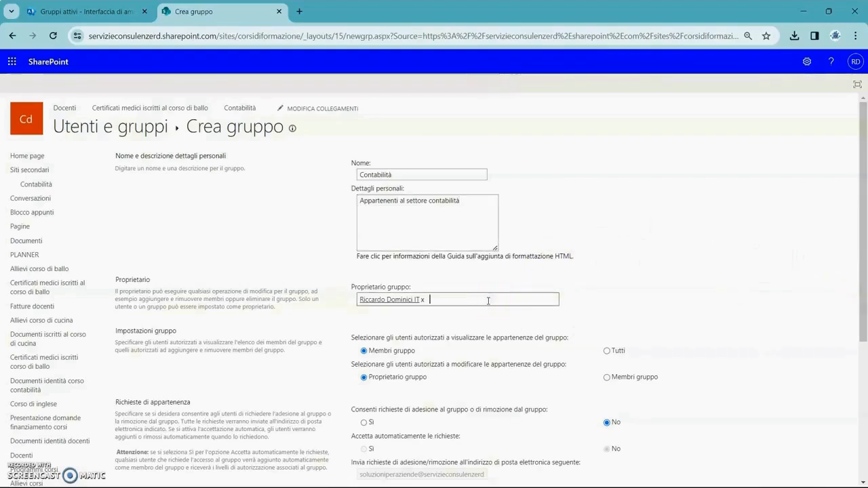
type("wil")
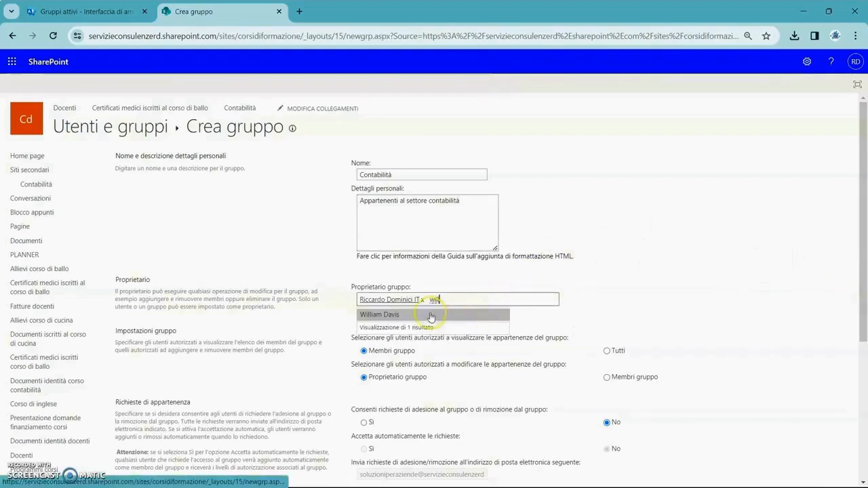
left_click(431, 315)
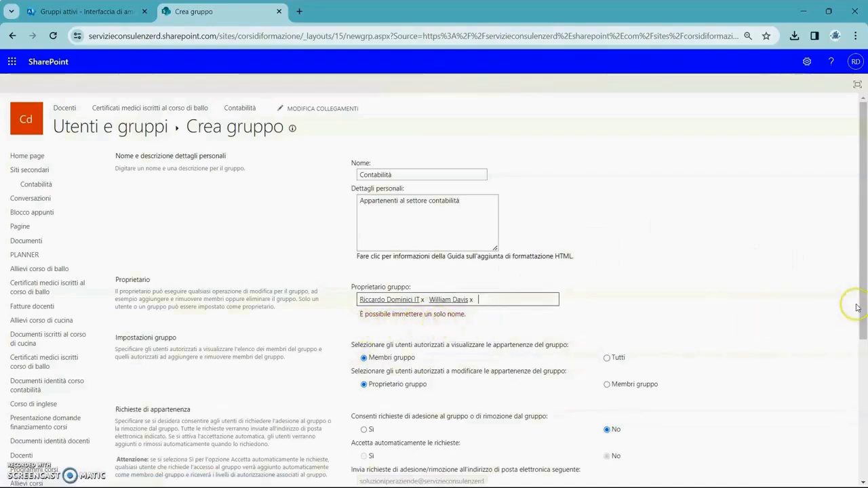
key("BackSpace")
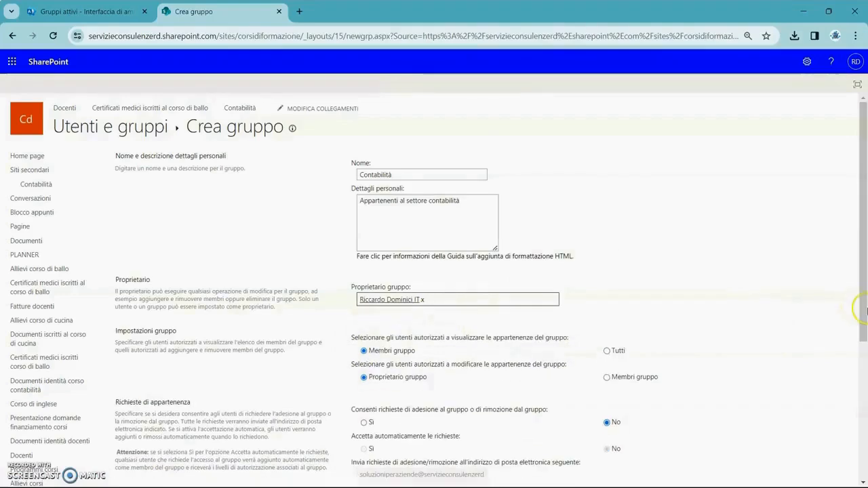
- Try Tutti for viewing and Membri gruppo for editing the group's membership, restoring Membri gruppo and Proprietario gruppo respectively
scroll(818, 329, "down", 1)
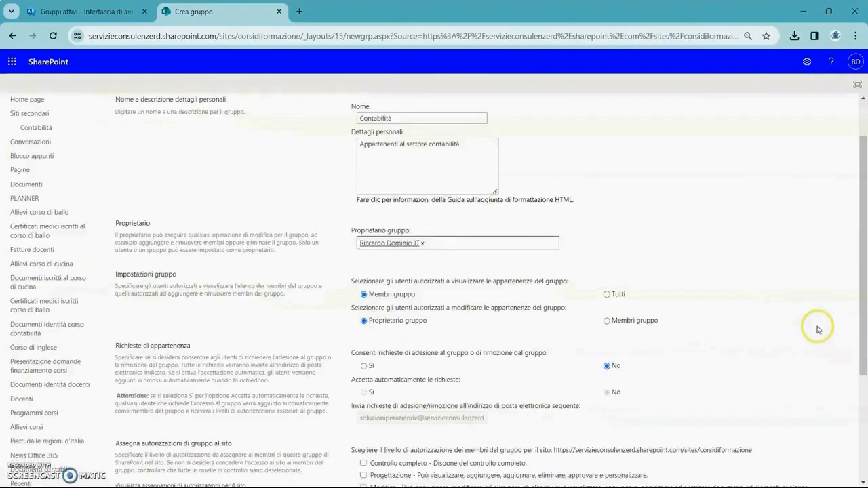
scroll(818, 330, "down", 1)
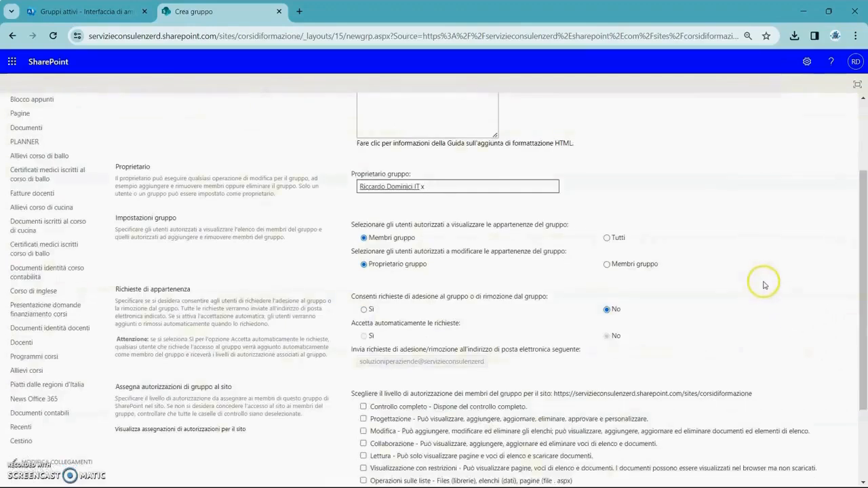
scroll(765, 285, "down", 1)
scroll(763, 284, "up", 1)
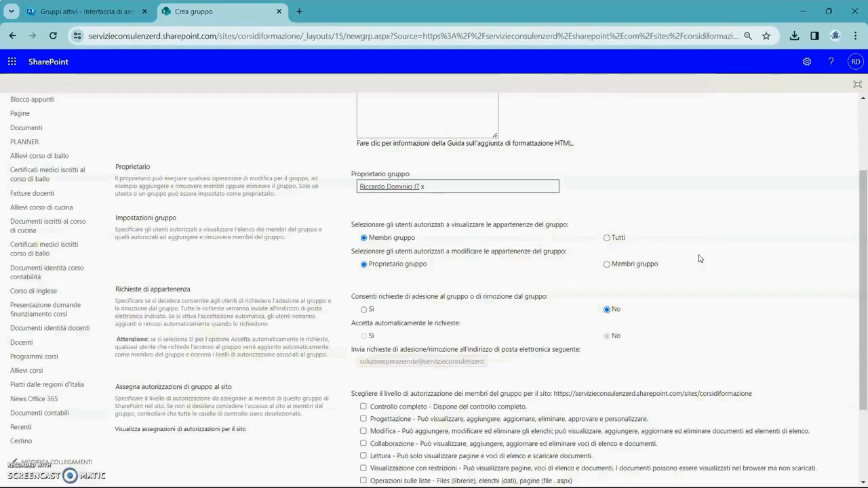
left_click(608, 238)
left_click(364, 238)
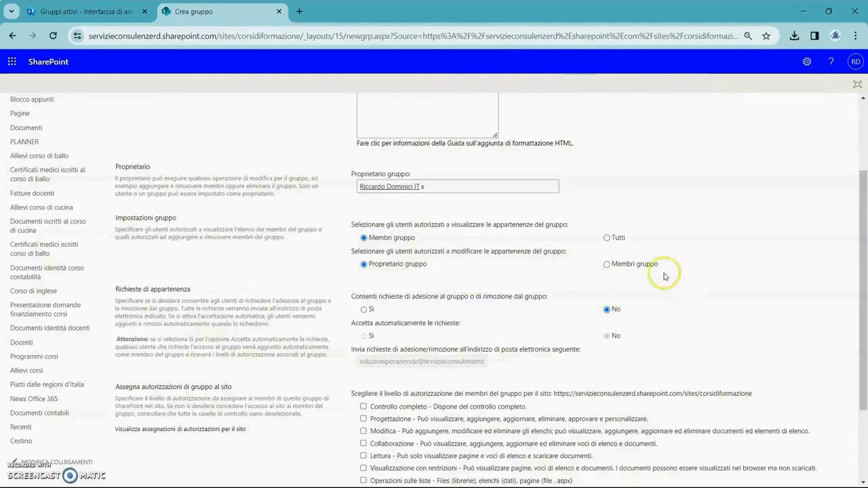
left_click(607, 263)
left_click(366, 265)
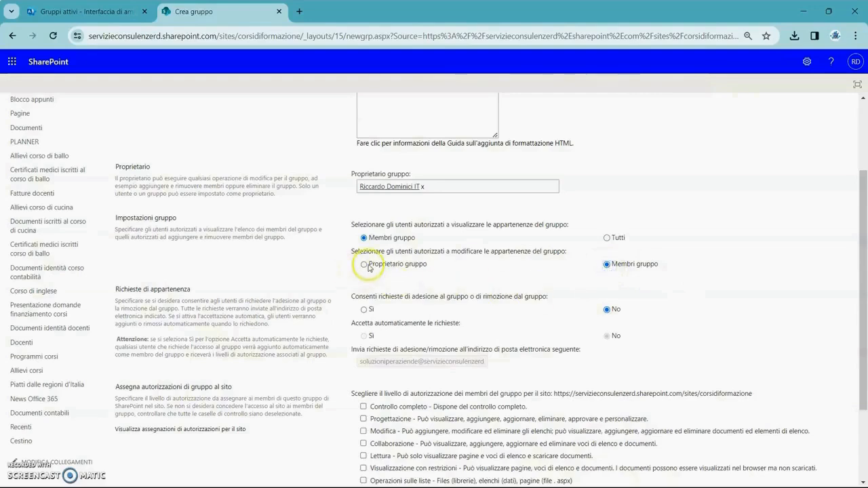
- Assign the Modifica permission level on the site to the group's members
scroll(400, 278, "down", 1)
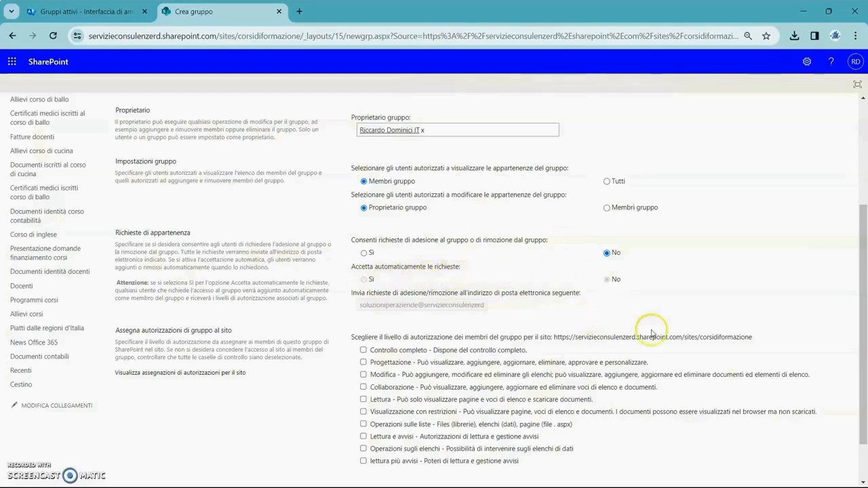
scroll(627, 387, "down", 1)
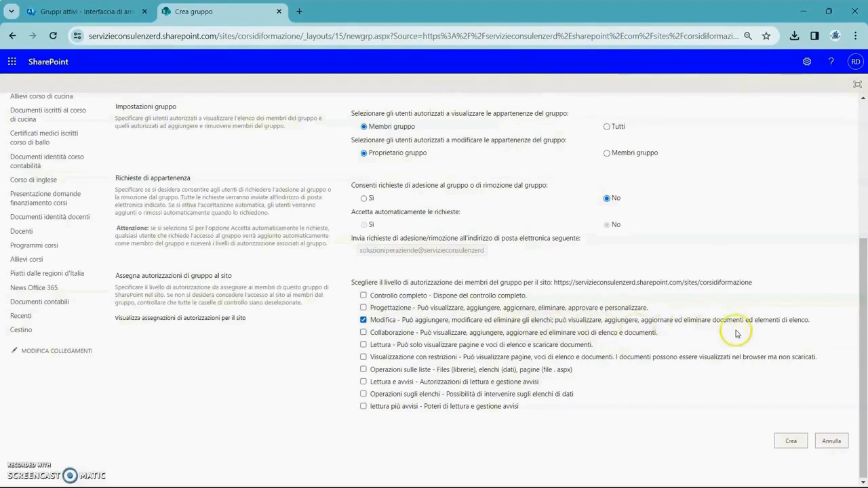
- Create the Contabilità group with the configured settings and go back to the site's permissions list
left_click(661, 410)
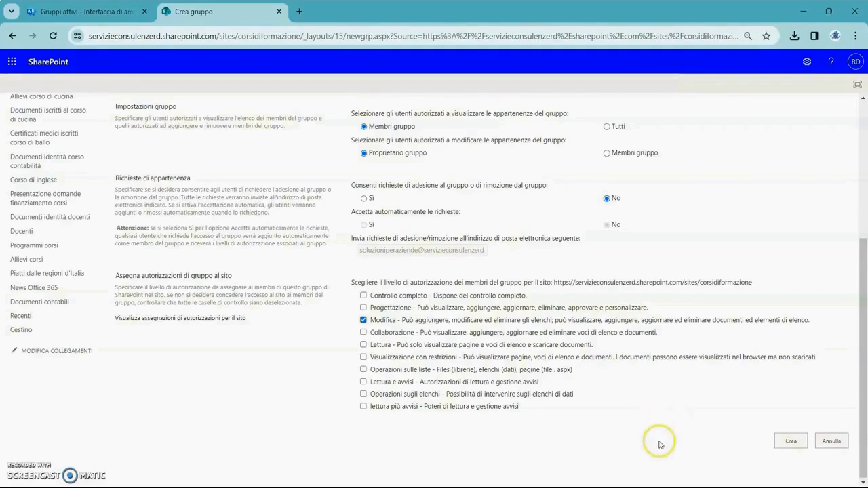
left_click(790, 441)
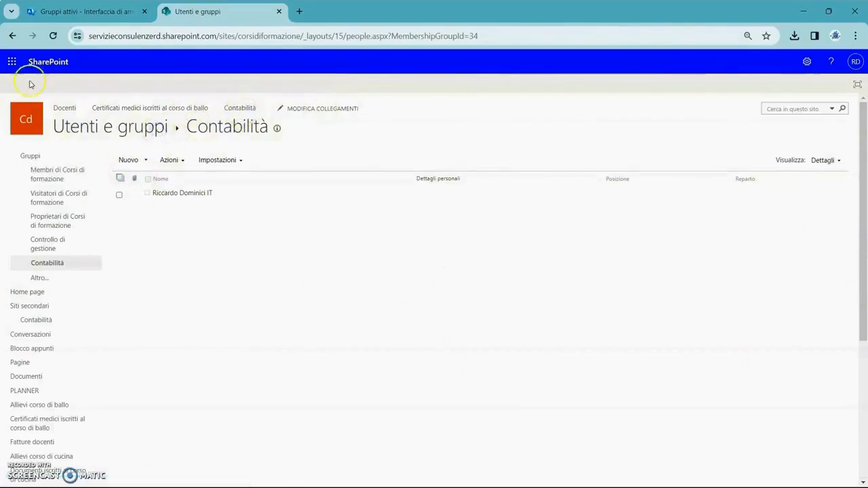
left_click(14, 35)
left_click(14, 35)
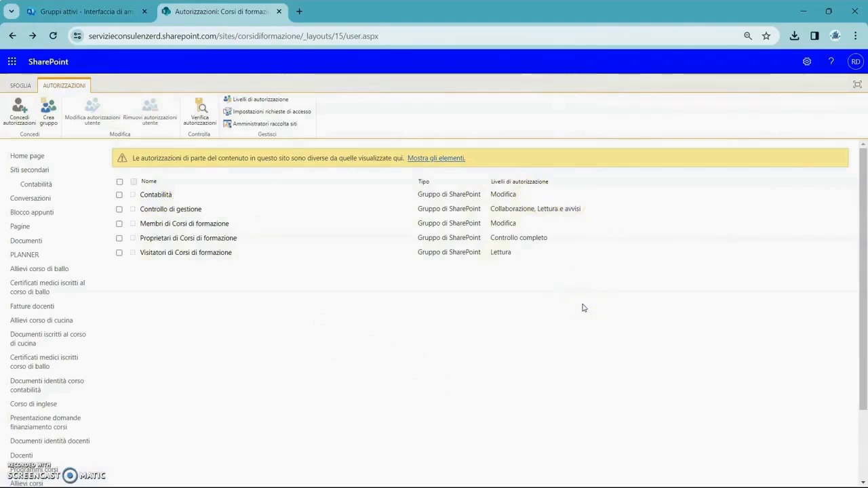
- Examine the permissions included in the Modifica permission level, and return to the site's permissions list
left_click(260, 99)
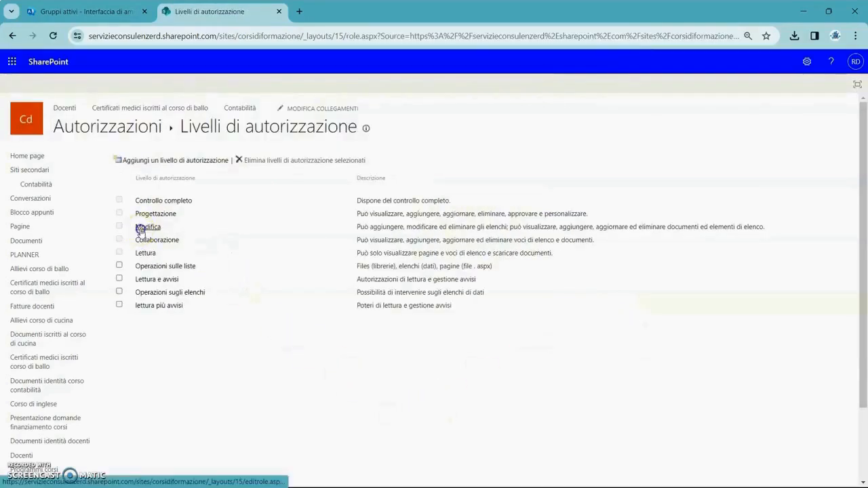
left_click(147, 227)
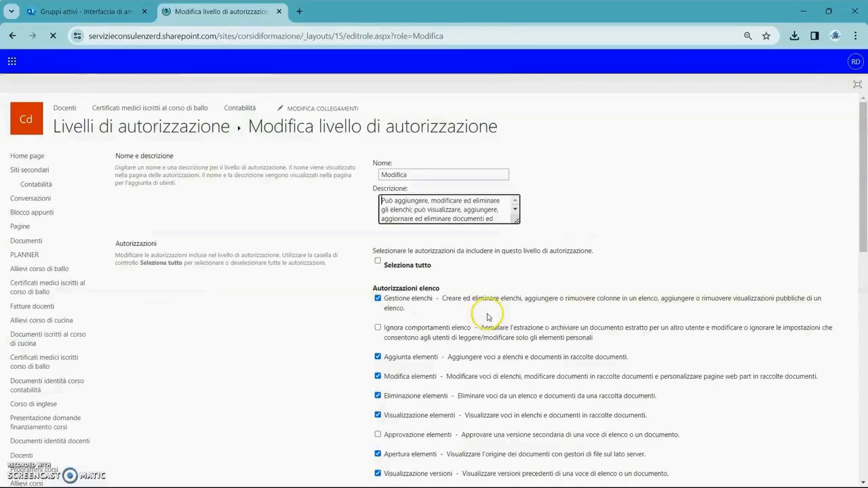
scroll(486, 317, "down", 15)
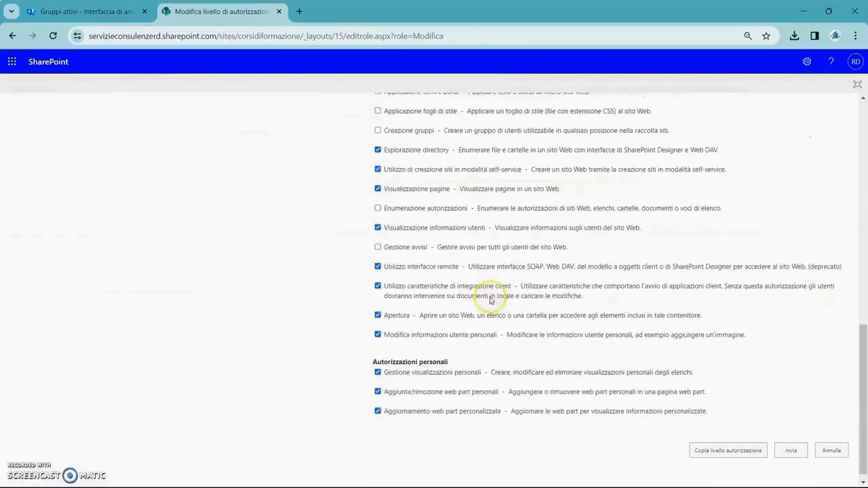
scroll(491, 299, "down", 1)
scroll(491, 300, "up", 15)
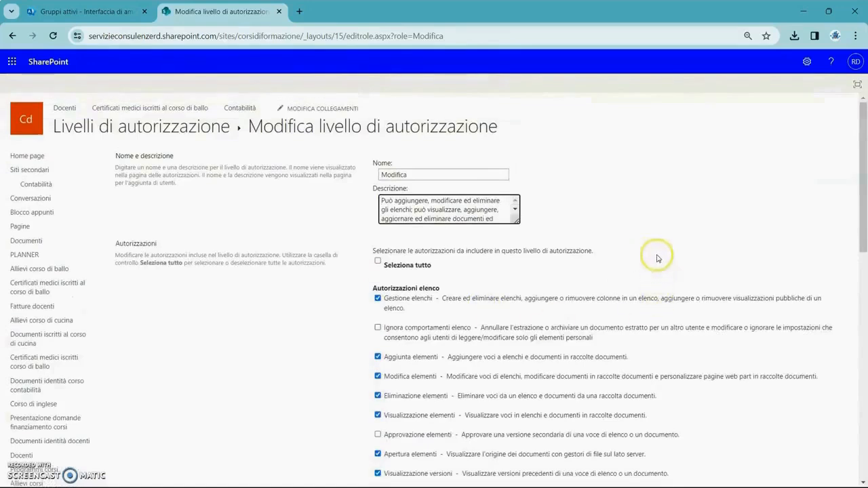
left_click(14, 36)
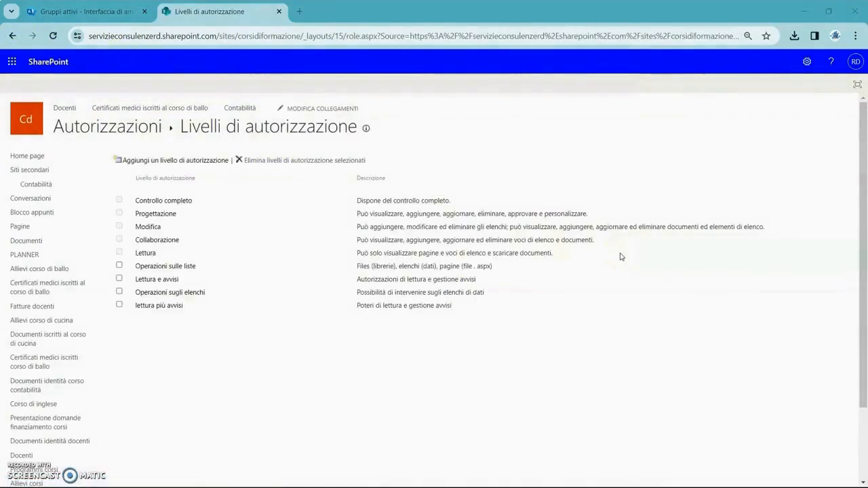
left_click(14, 35)
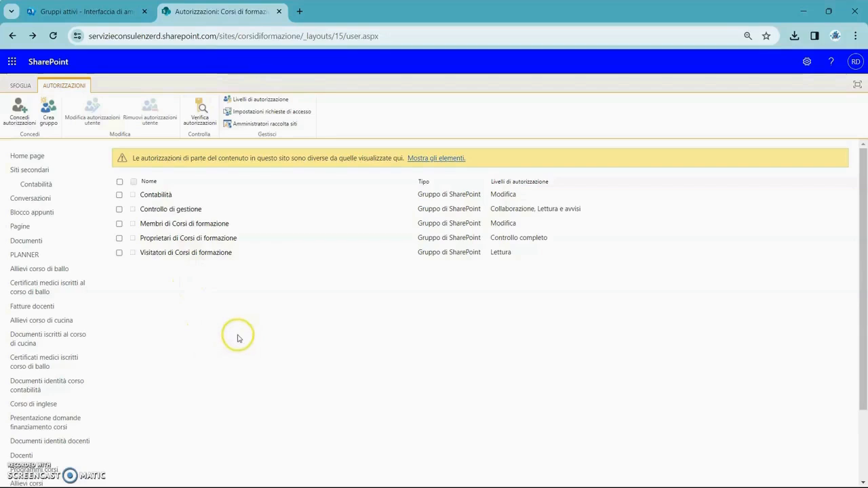
- Open the Contabilità group, start adding users to it, and enter two individual users as invitees
left_click(163, 194)
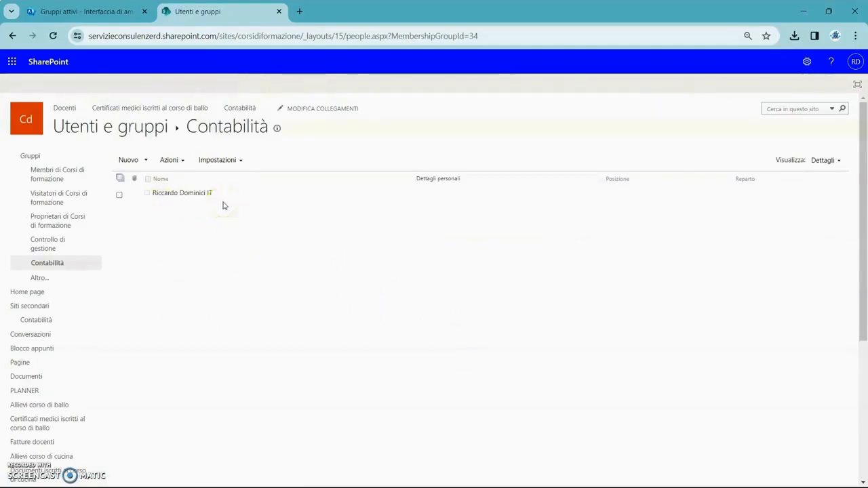
left_click(190, 234)
left_click(143, 161)
left_click(150, 174)
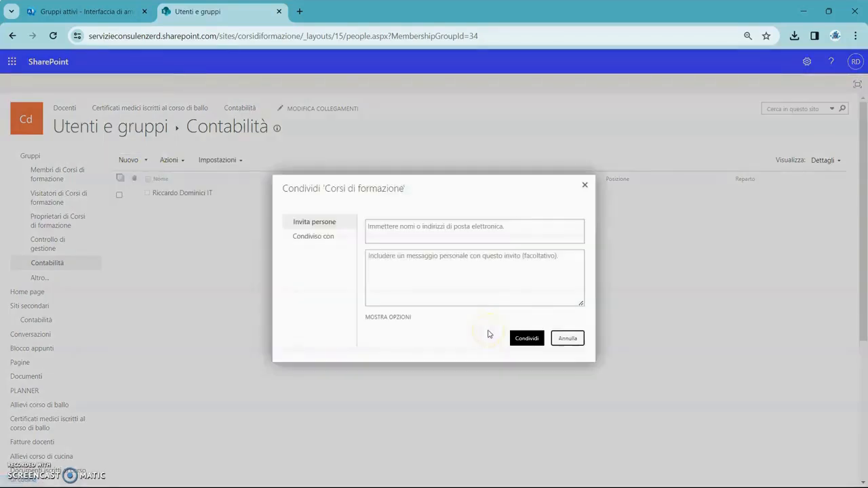
left_click(466, 222)
type("c")
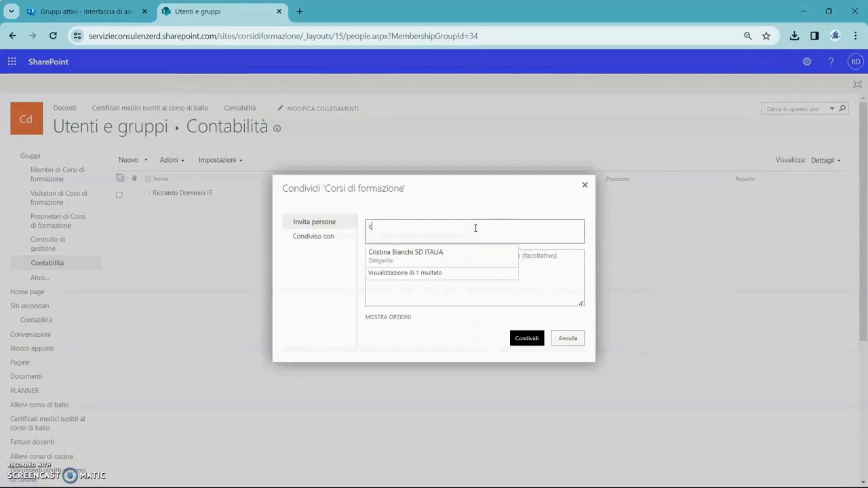
type("risti")
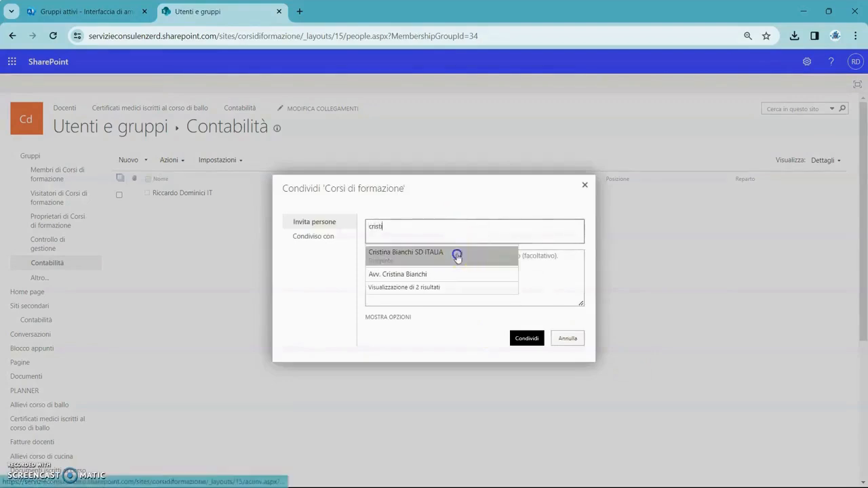
left_click(457, 254)
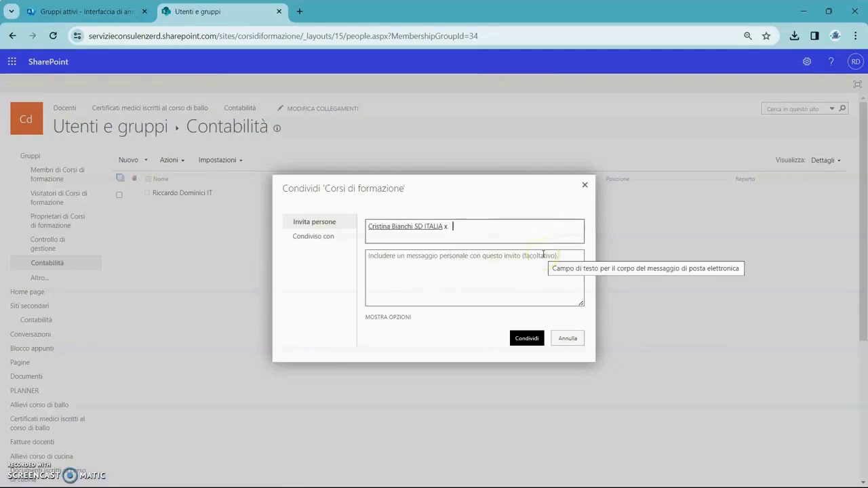
type("rossi")
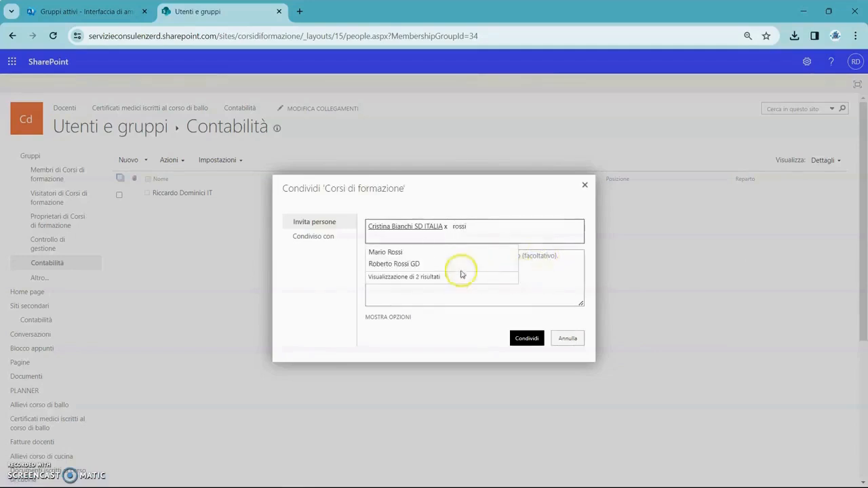
left_click(422, 267)
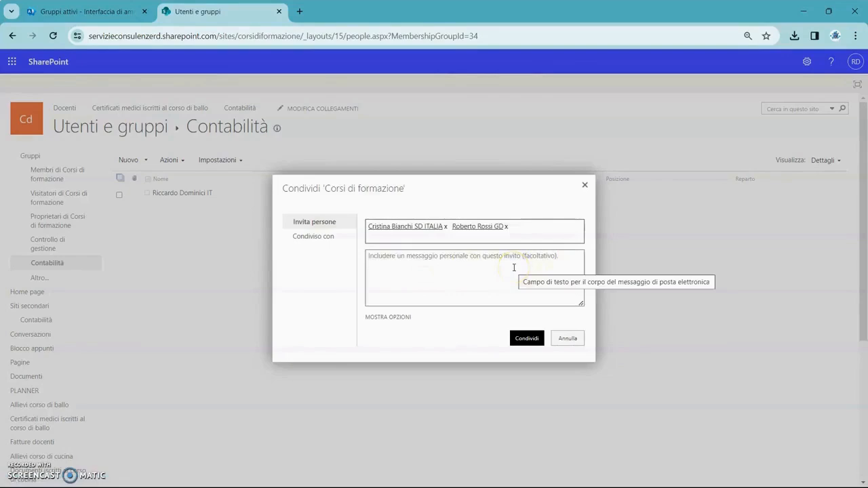
- Add the groups Membri di Cardiology Congress Dubai September 2025 and Membri di Corsi di formazione to the invitees
type("ca")
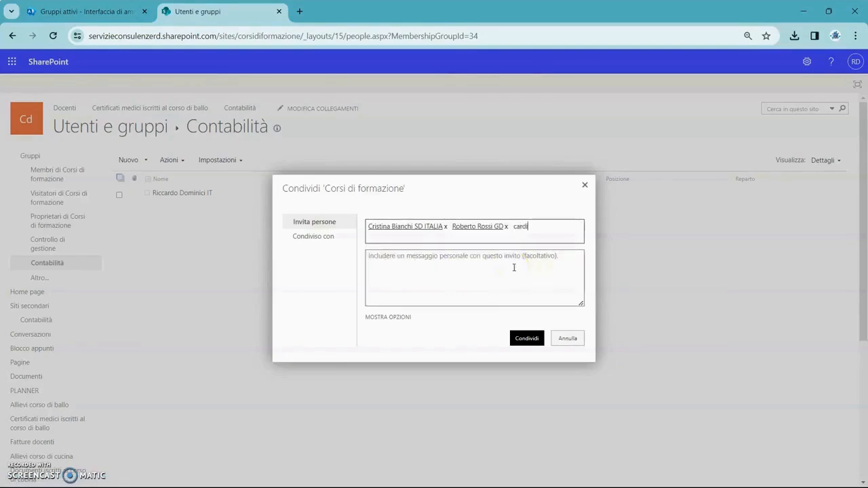
type("rdio")
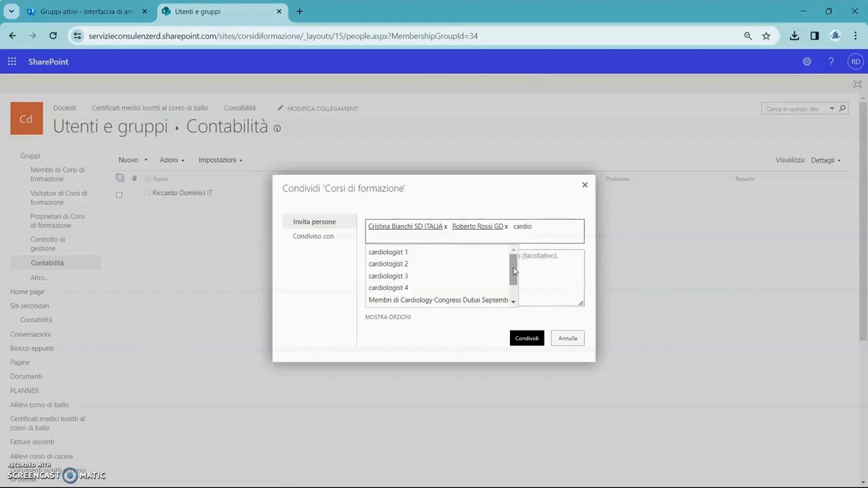
left_click(485, 300)
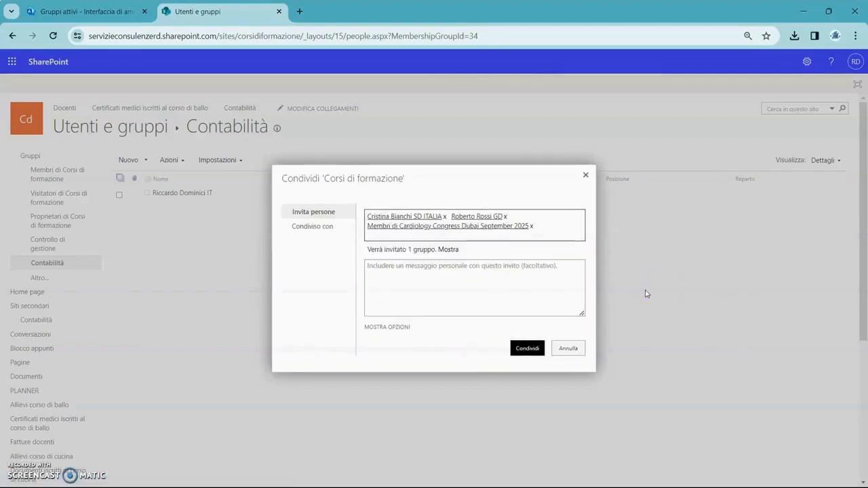
type("corsi di")
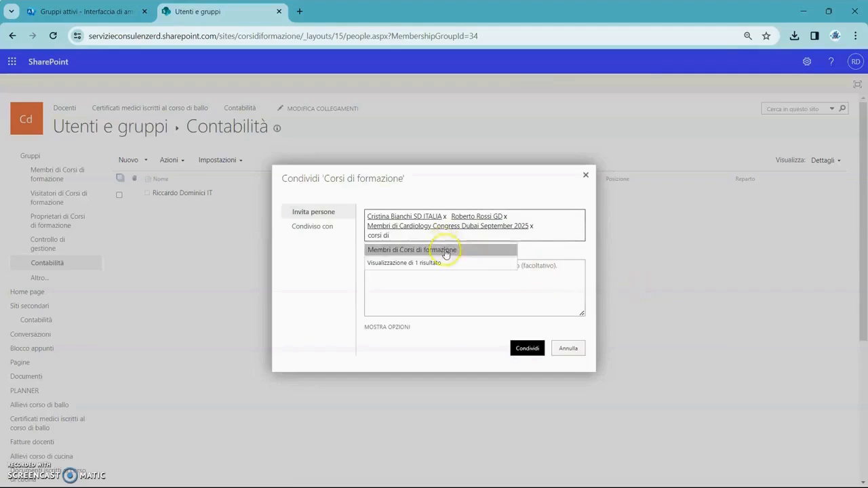
left_click(444, 248)
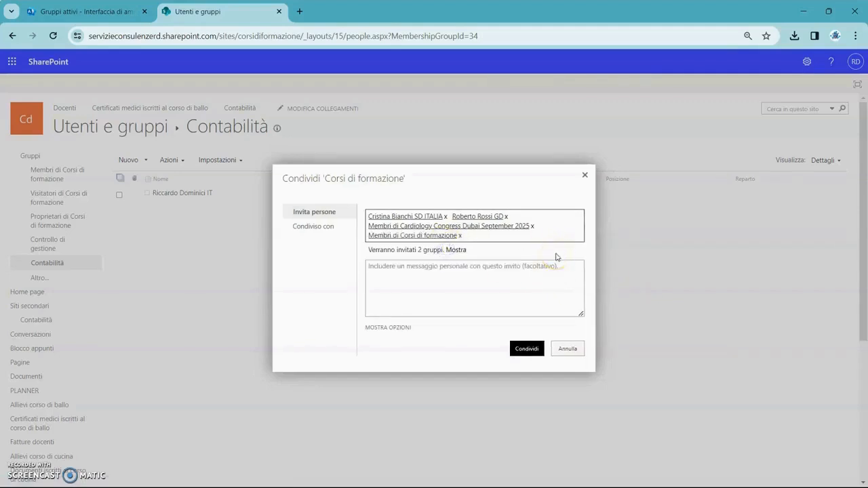
- Share the invitation with the message "Siete stati aggiunti al gruppo share point contabilità con poteri di modifica sulle liste"
left_click(527, 268)
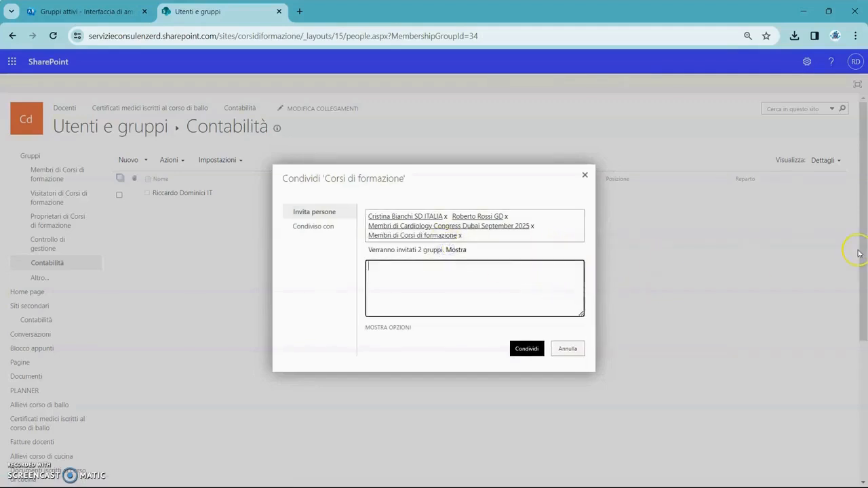
type("S")
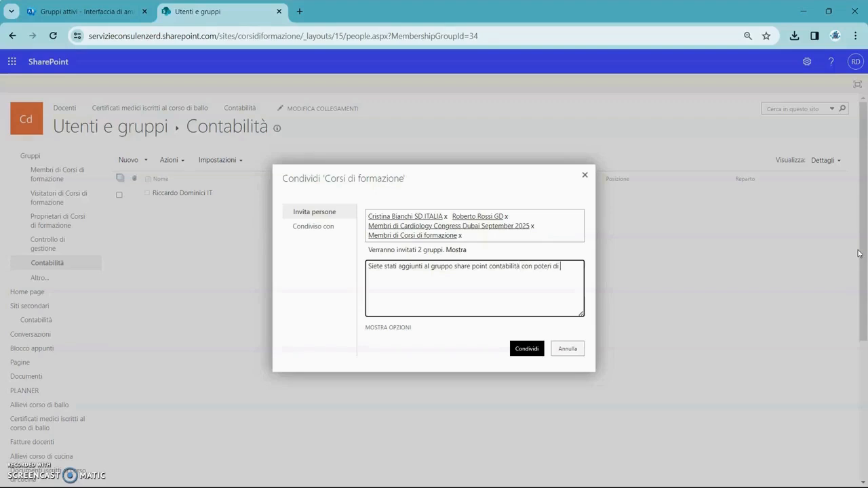
type("fica sulle liste")
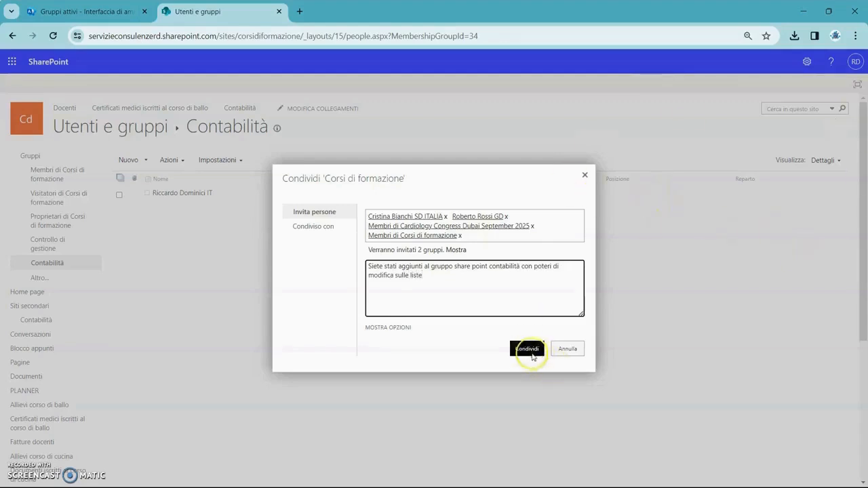
left_click(529, 349)
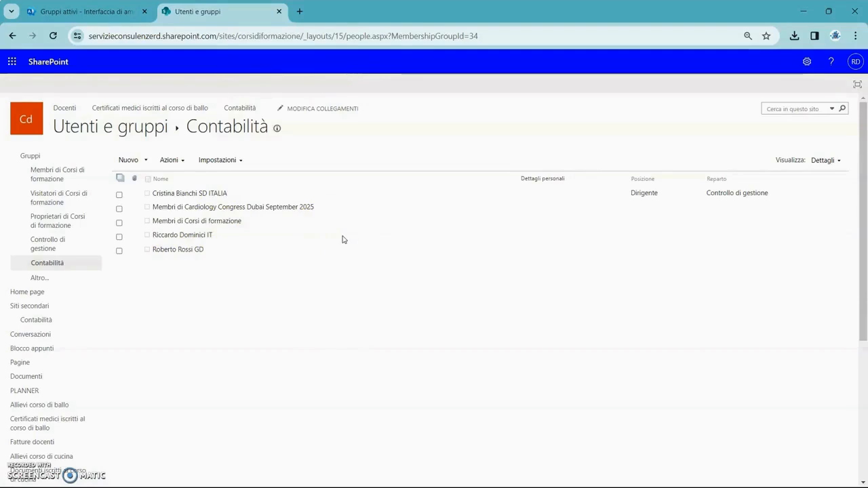
- Review the active Teams and Microsoft 365 groups in the admin center, and return to the Contabilità group's member list
left_click(105, 9)
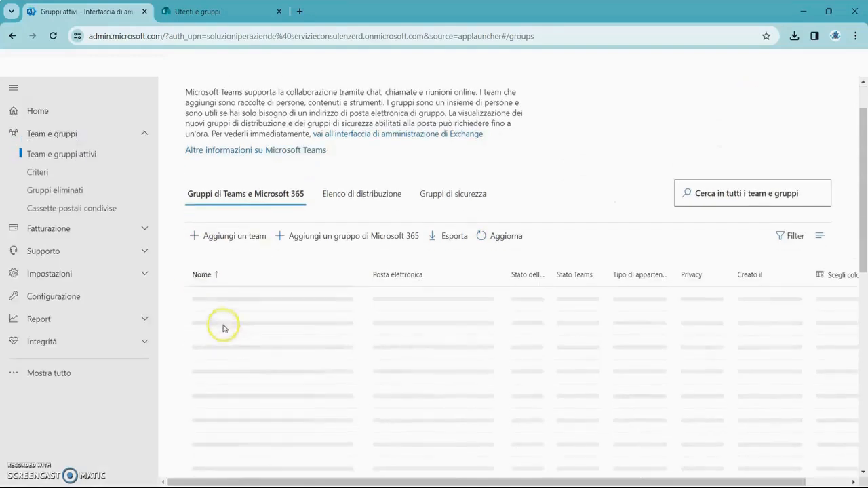
scroll(163, 204, "down", 1)
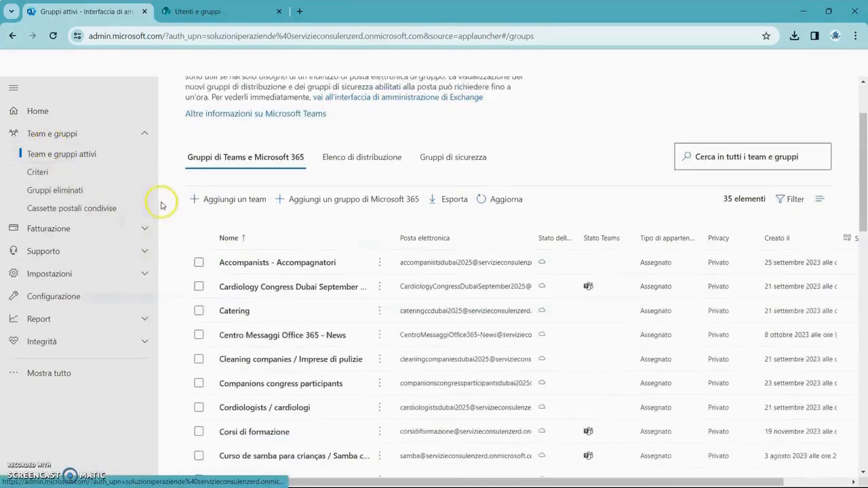
left_click(288, 268)
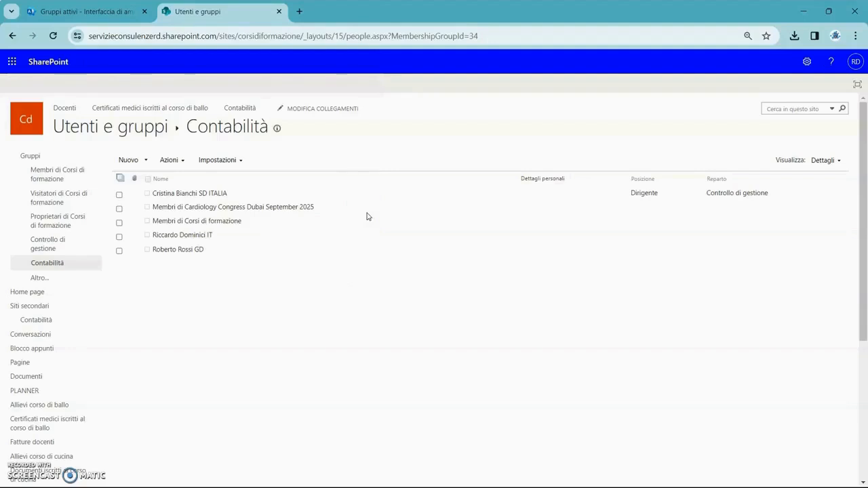
left_click(386, 306)
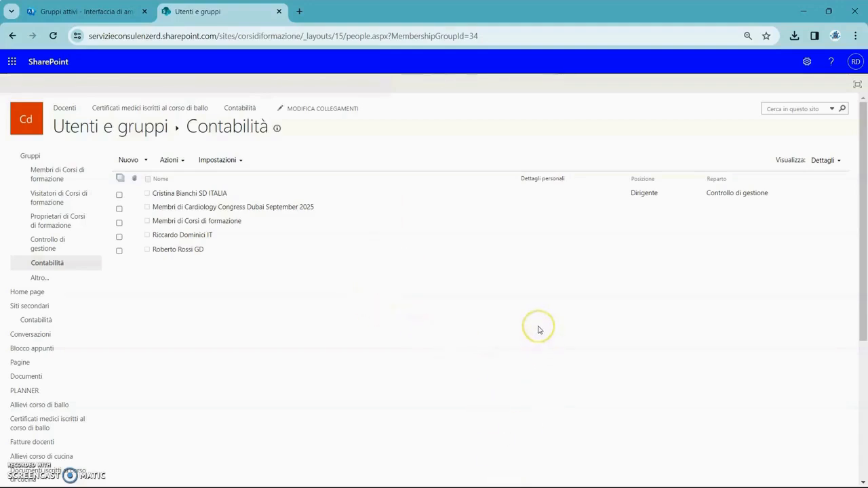
- Switch to the PowerPoint file 00 - Index.pptx, start the slide show and open the slide comparing SharePoint and Office 365 groups
key("alt+Tab")
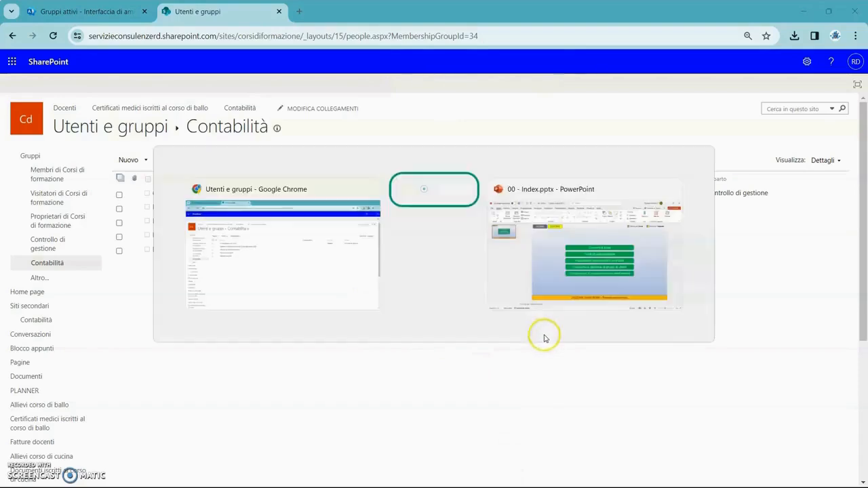
left_click(581, 319)
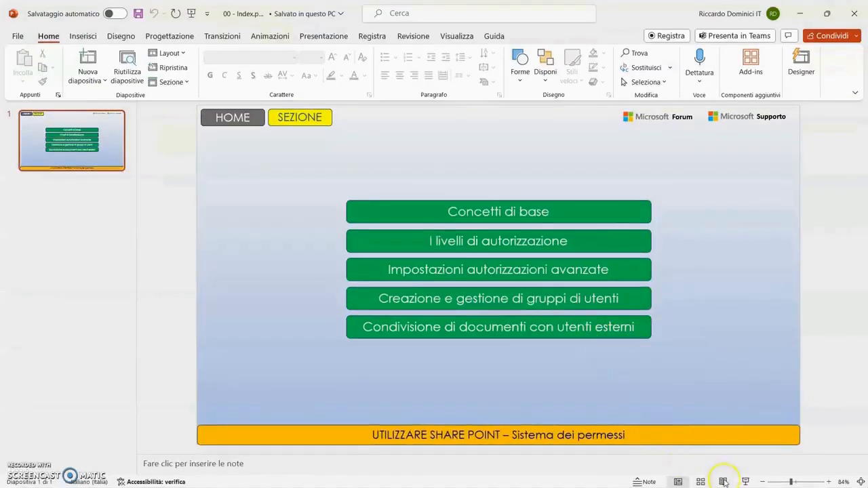
left_click(746, 481)
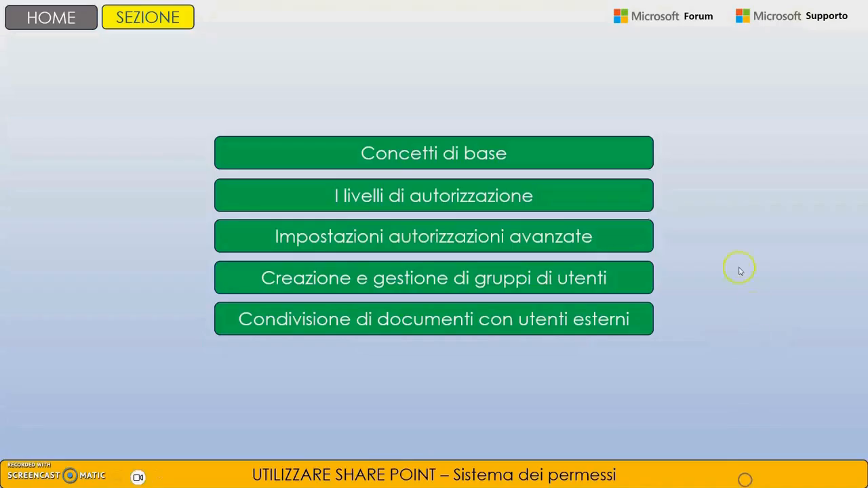
left_click(577, 286)
left_click(502, 343)
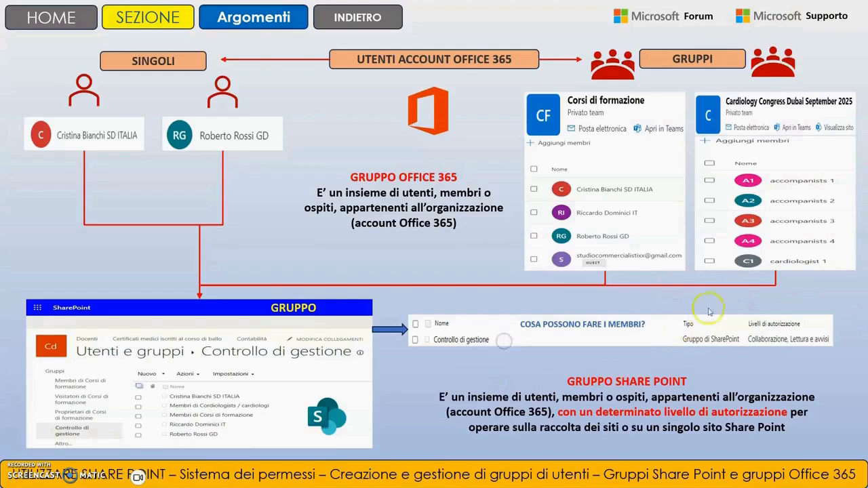